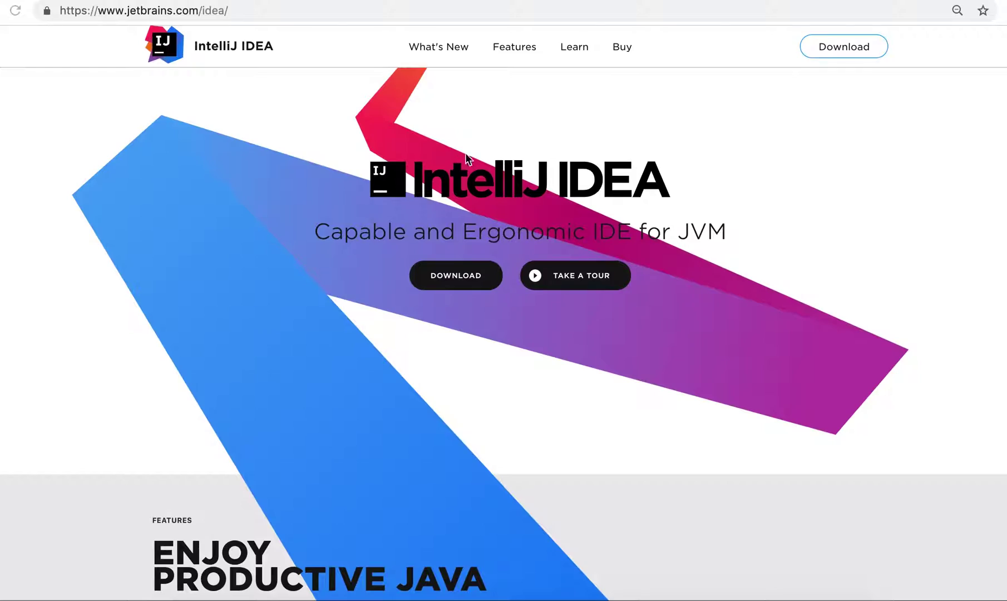
scroll(452, 192, "down", 2)
scroll(451, 192, "down", 5)
scroll(452, 192, "down", 5)
scroll(451, 193, "down", 5)
scroll(451, 191, "down", 10)
scroll(452, 192, "up", 1)
scroll(451, 193, "up", 5)
scroll(452, 192, "up", 1)
scroll(452, 192, "up", 1)
scroll(453, 192, "down", 2)
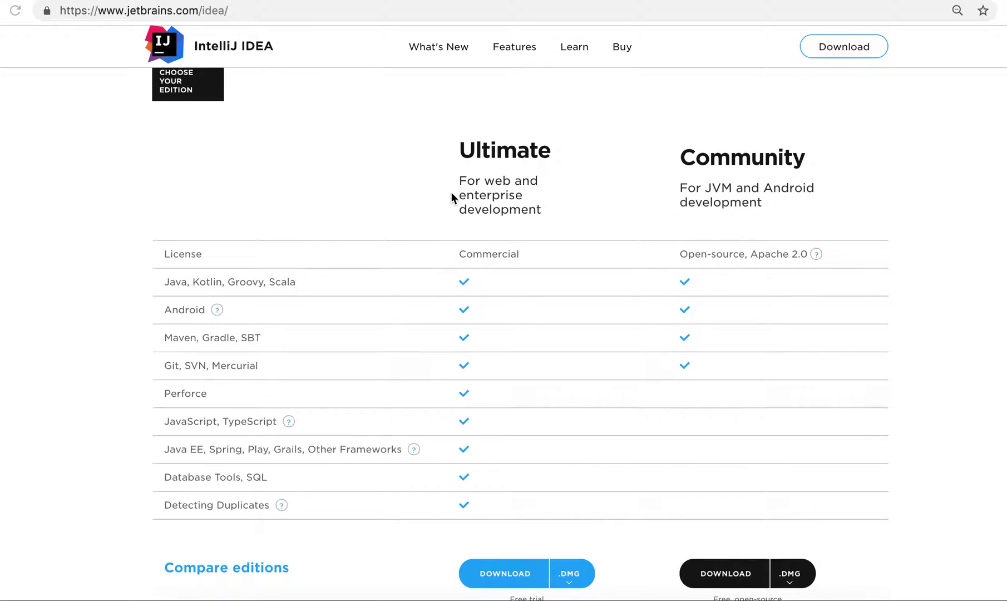
scroll(452, 198, "down", 1)
scroll(475, 171, "up", 1)
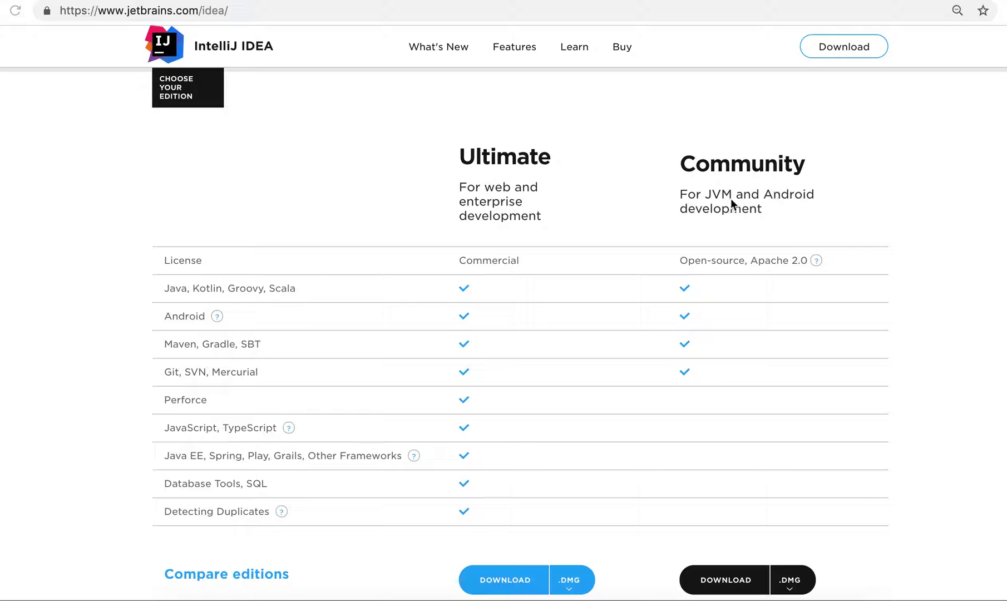
scroll(740, 205, "down", 1)
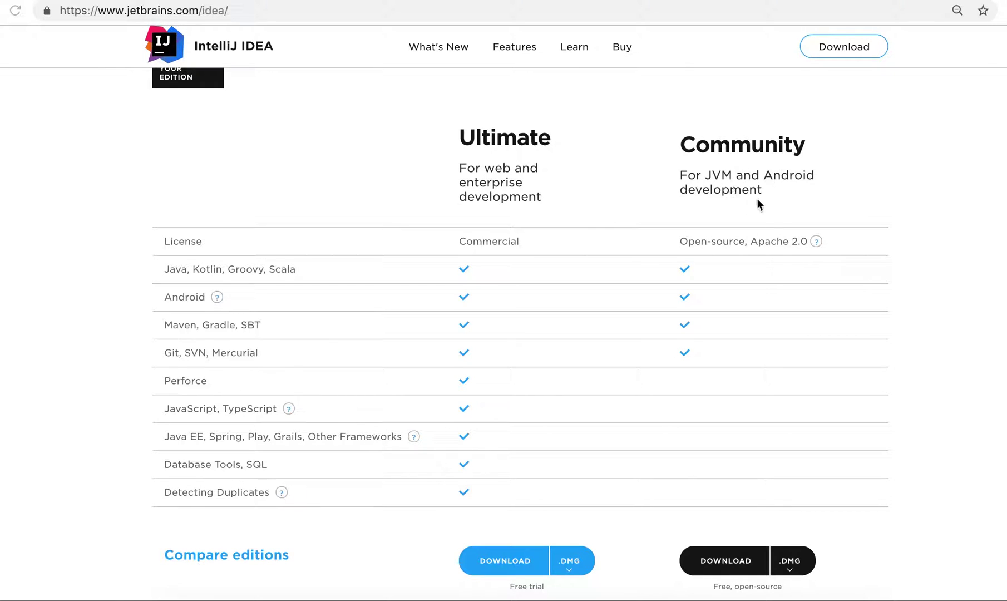
Pick macOS for the Community .DMG package to start the Community download
left_click(791, 569)
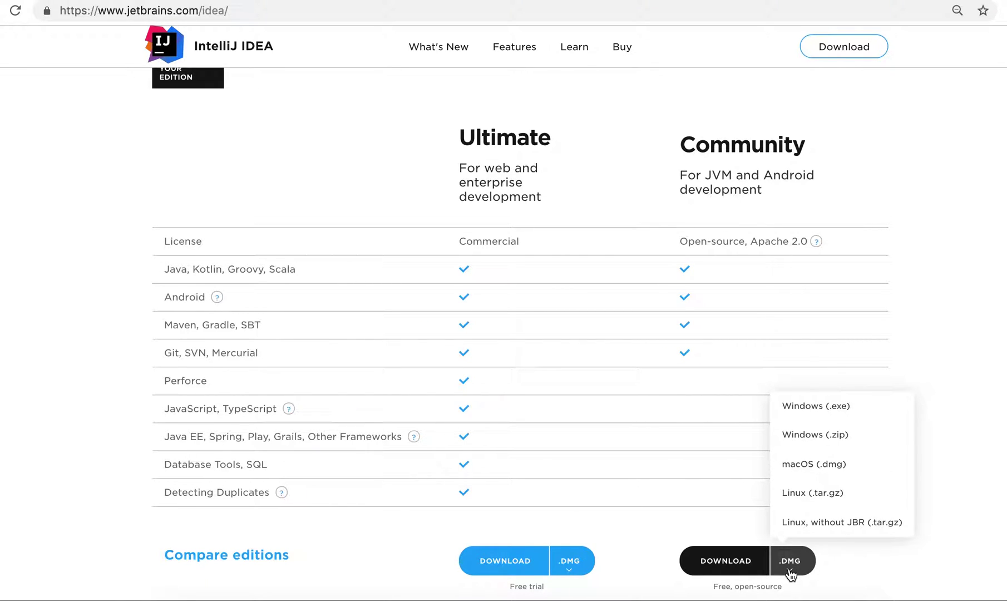
left_click(792, 573)
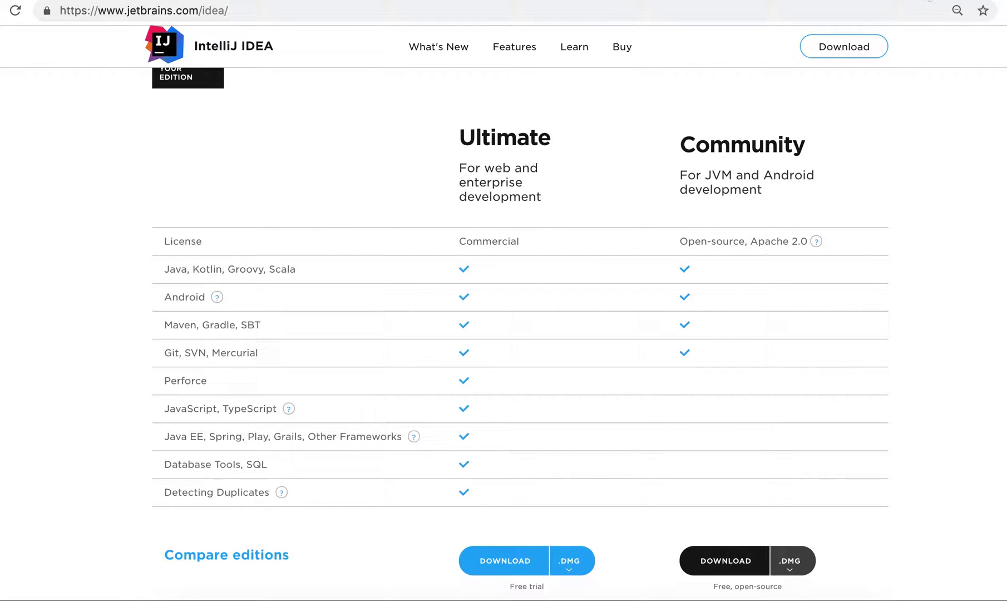
scroll(527, 311, "down", 1)
scroll(524, 310, "up", 1)
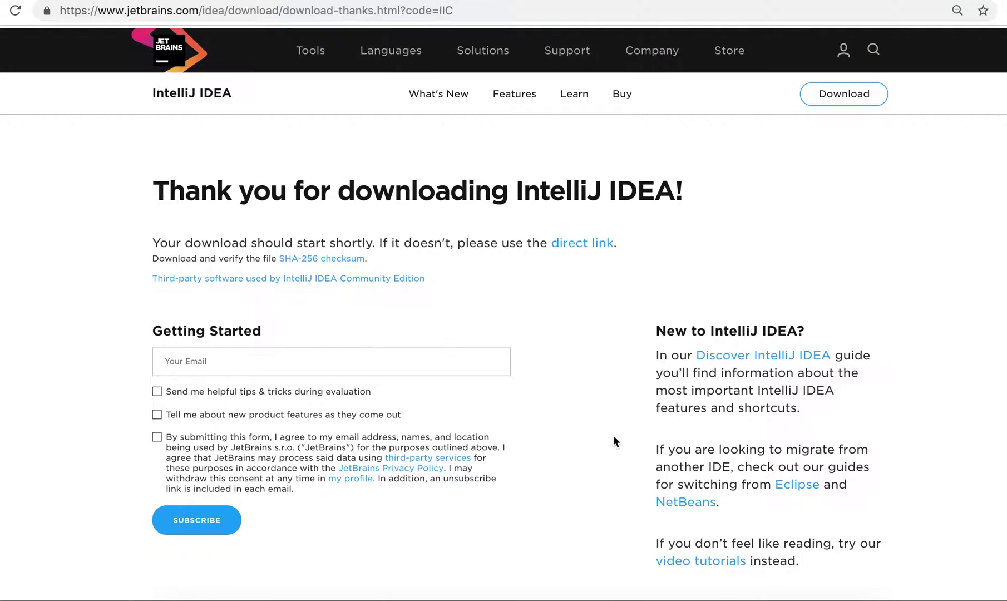
Launch IntelliJ IDEA CE from the dock and begin Create New Project
left_click(755, 596)
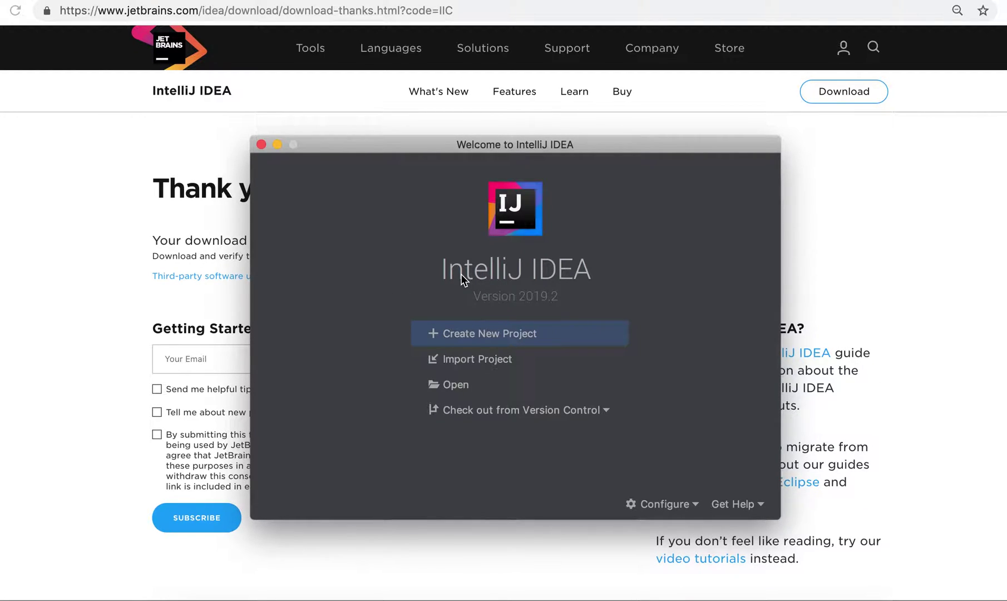
left_click(494, 336)
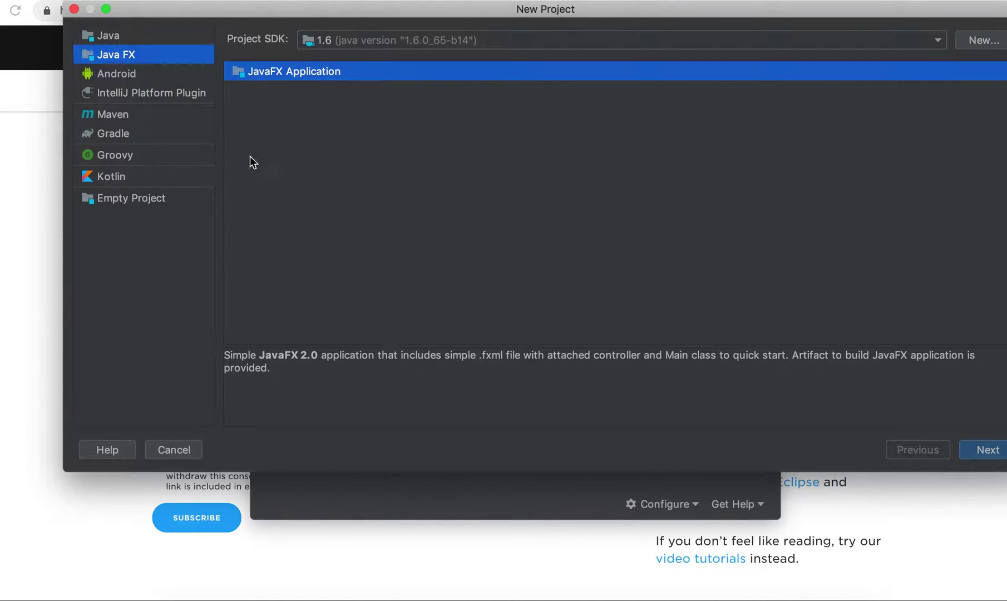
Close the wizard, install the Rust plugin from Configure > Plugins, and restart the IDE
left_click(75, 9)
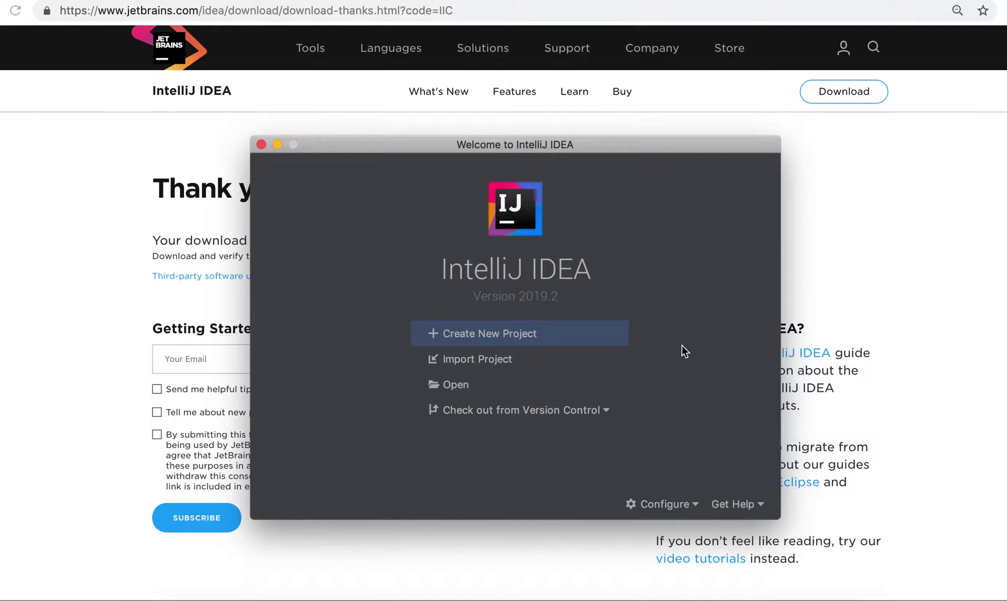
left_click(695, 509)
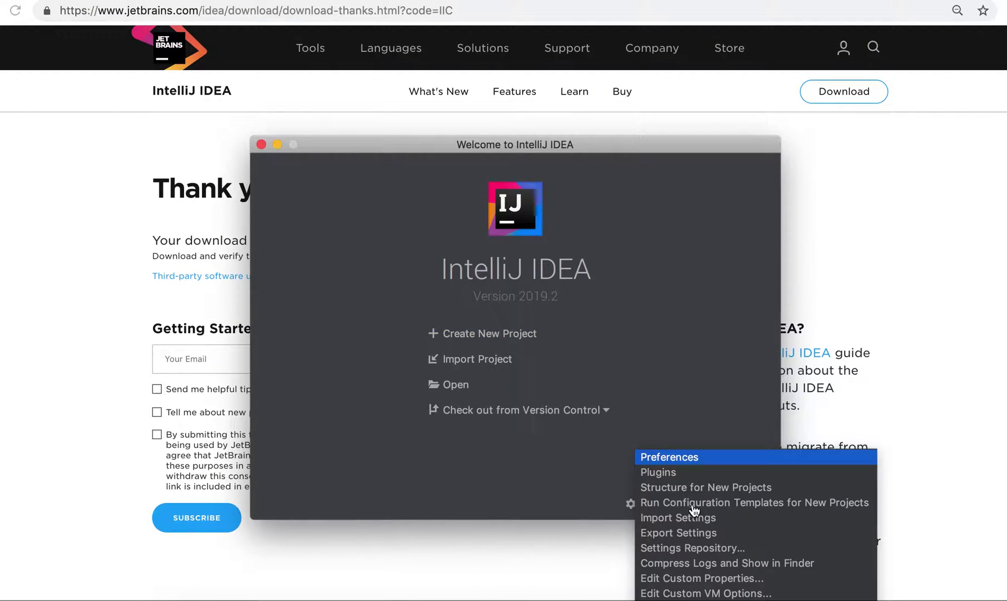
left_click(676, 475)
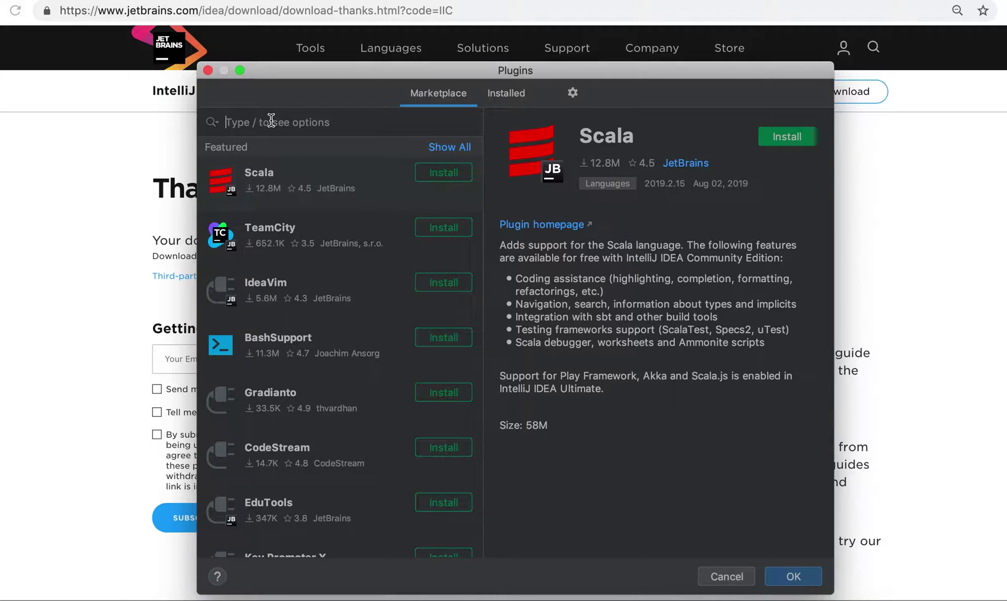
type("Rust")
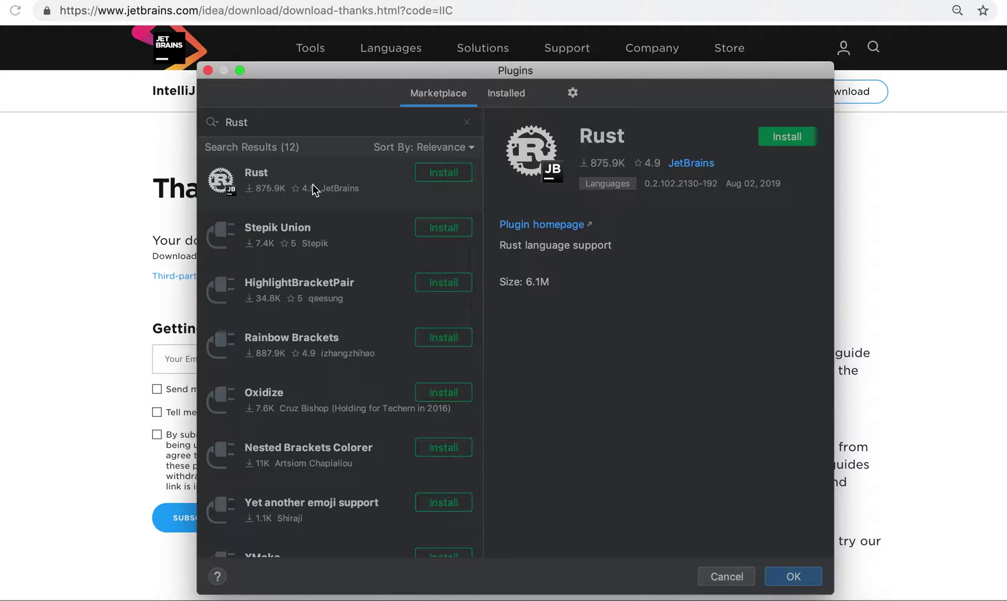
scroll(391, 191, "down", 1)
scroll(390, 192, "down", 5)
scroll(392, 191, "up", 5)
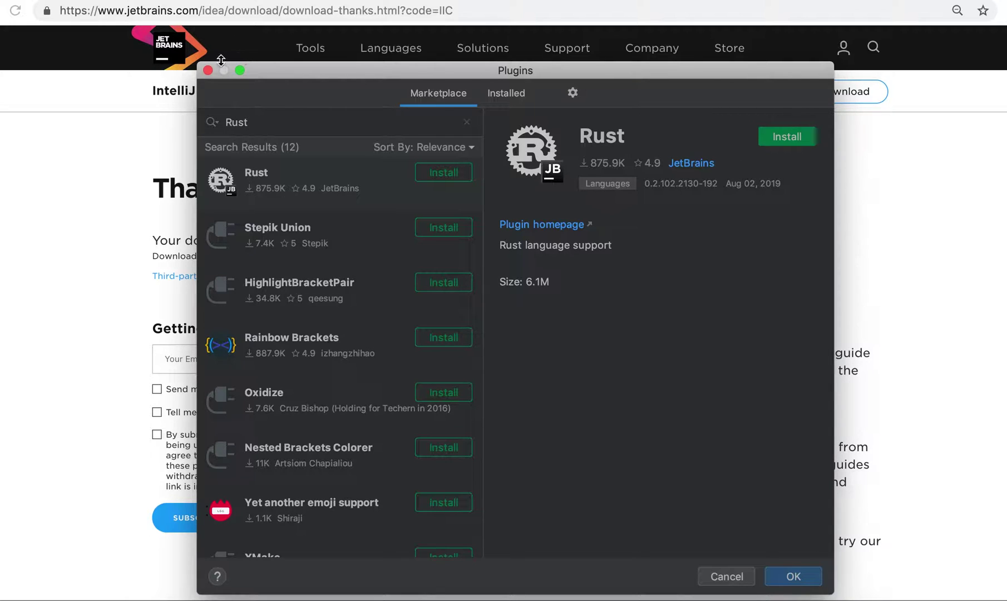
left_click(793, 137)
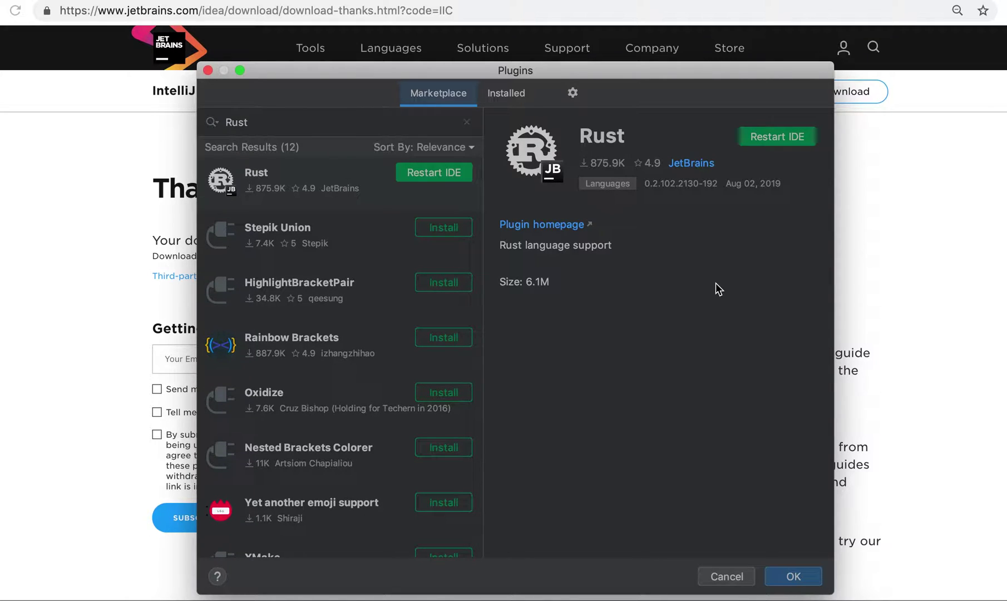
left_click(774, 138)
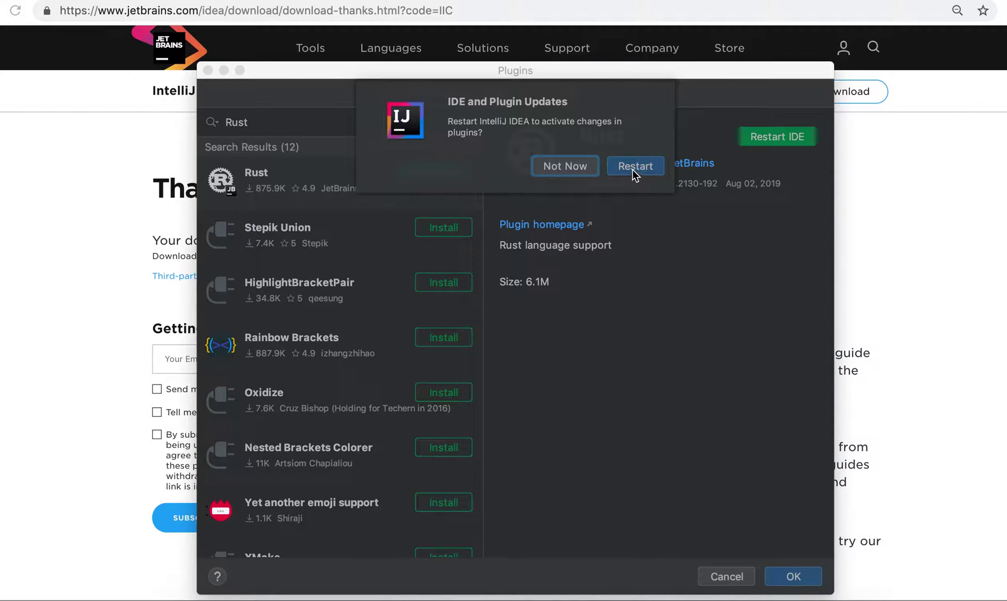
left_click(634, 169)
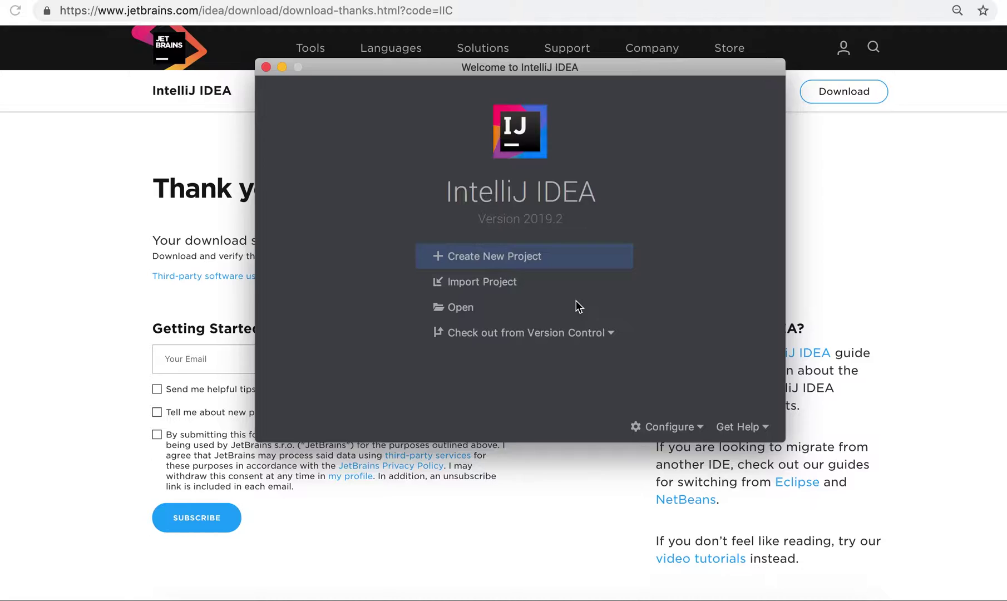
Start a new project, choose Rust, and check the detected 1.36.0 toolchain location
left_click(496, 262)
left_click(492, 261)
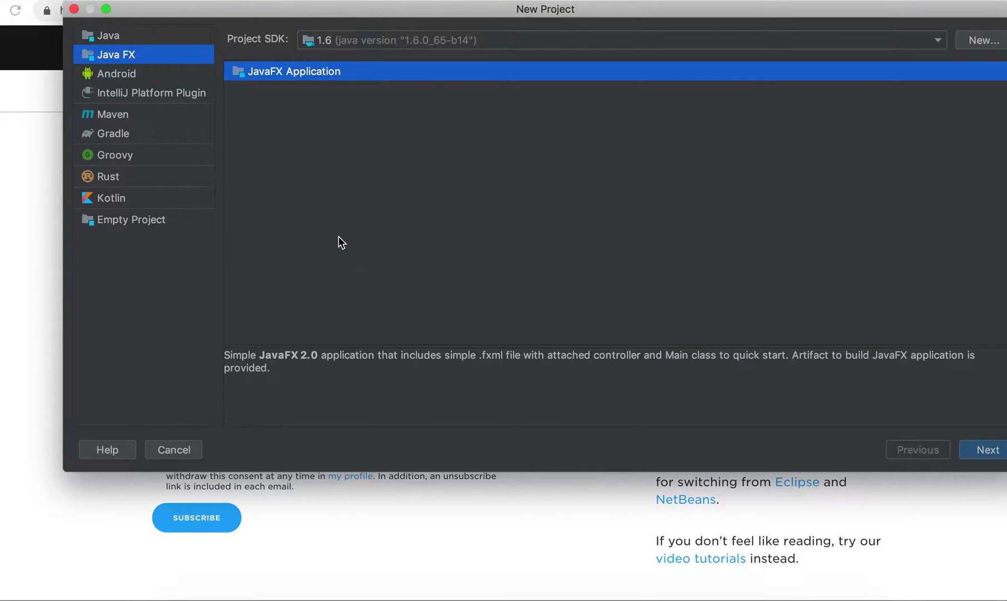
left_click(105, 177)
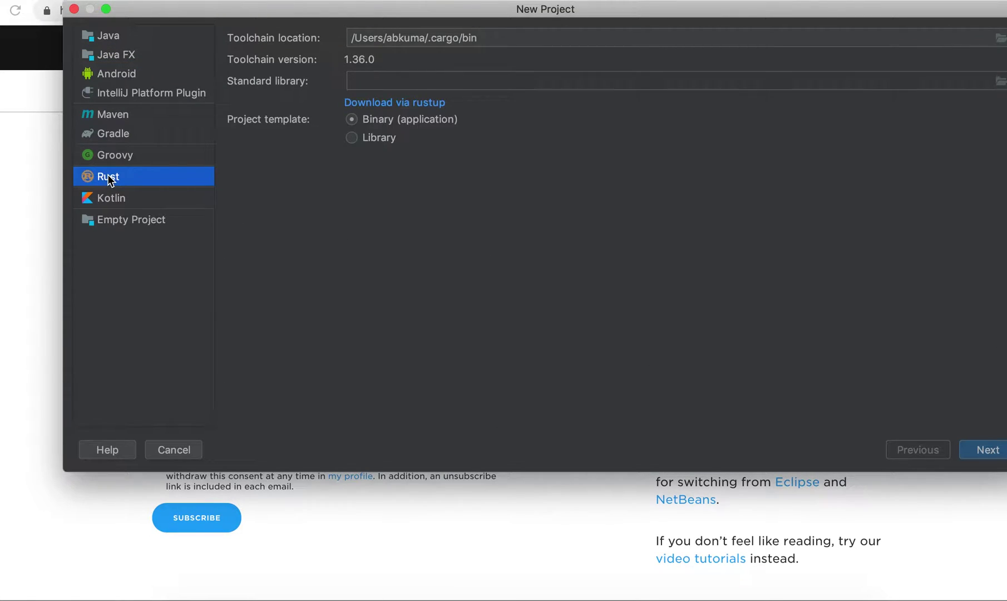
left_click(481, 37)
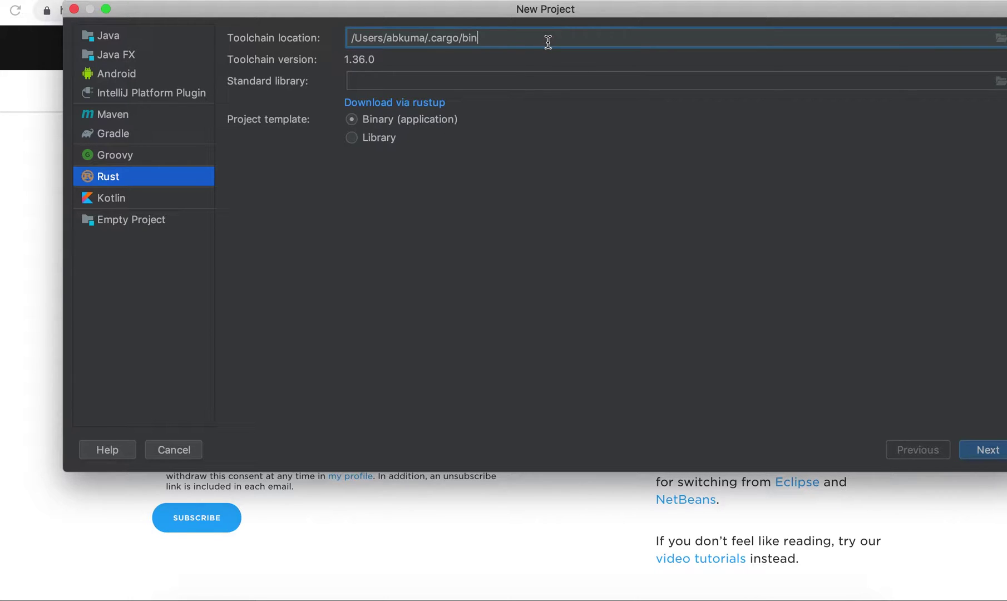
Advance the Rust project wizard to the project naming page
left_click(985, 455)
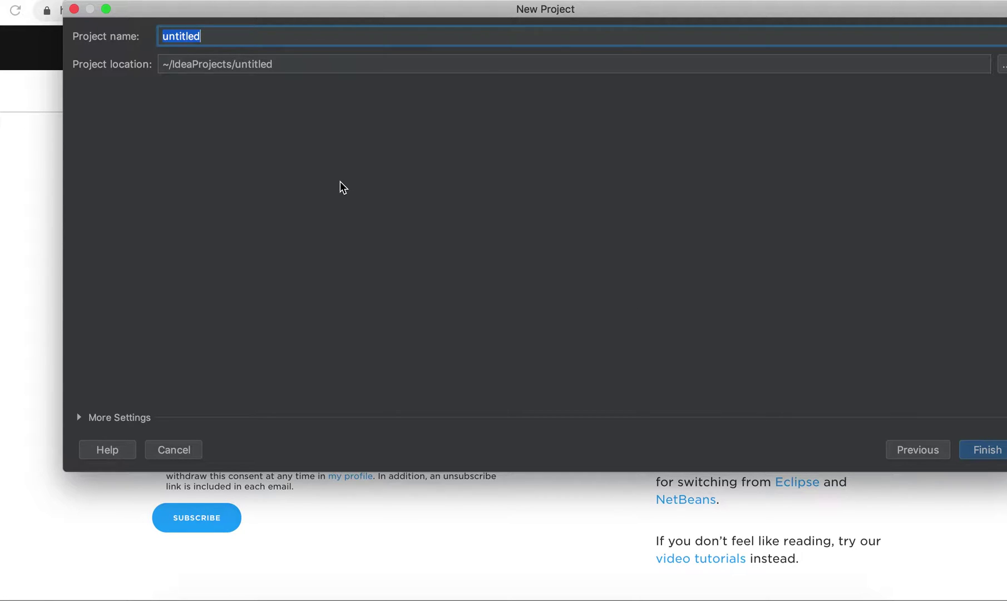
type("HelloWorld")
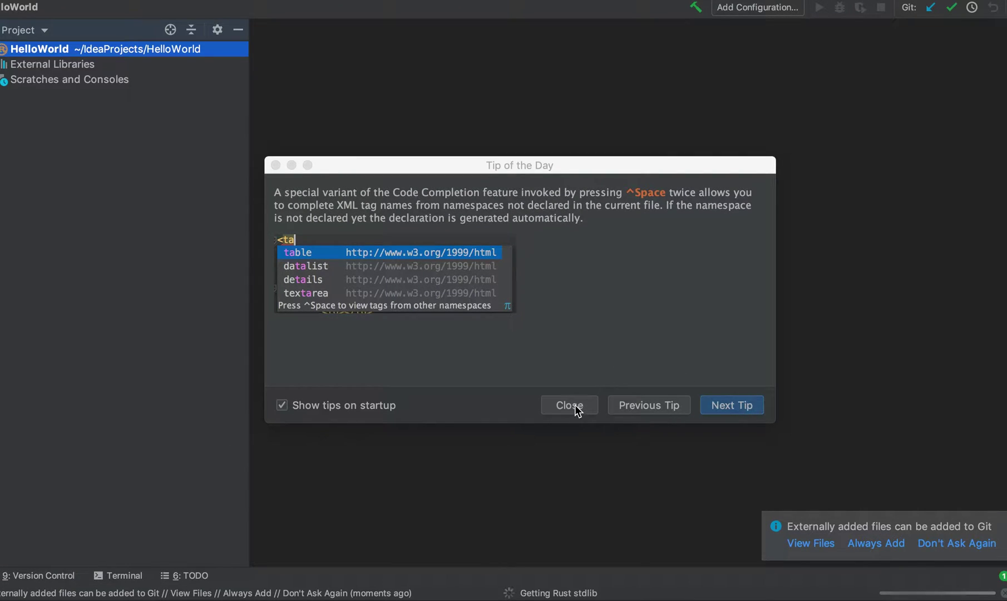
Dismiss Tip of the Day, widen the Project panel, expand HelloWorld and select Cargo.toml
left_click(738, 401)
left_click(596, 406)
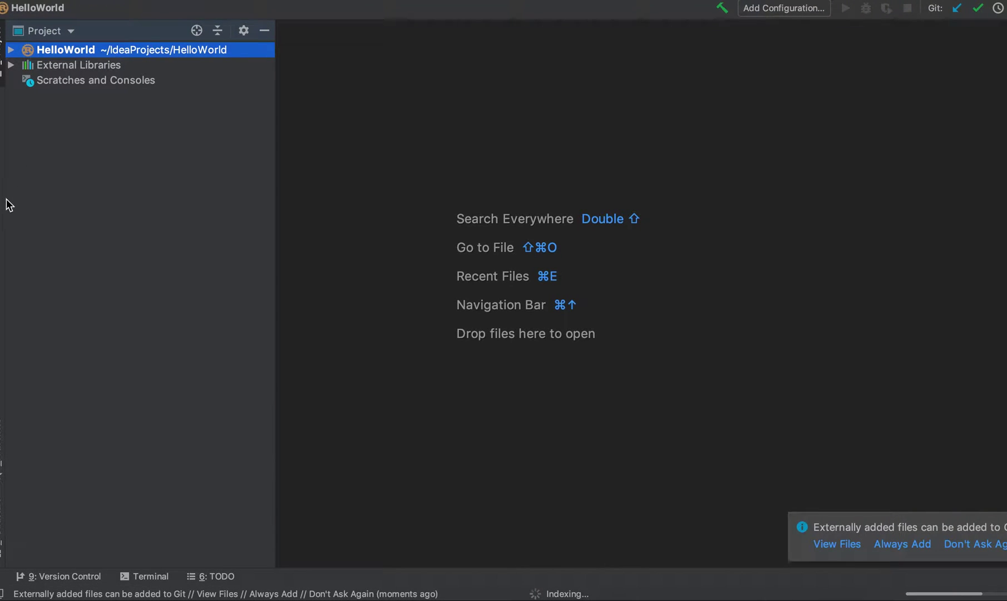
left_click_drag(1, 203, 40, 203)
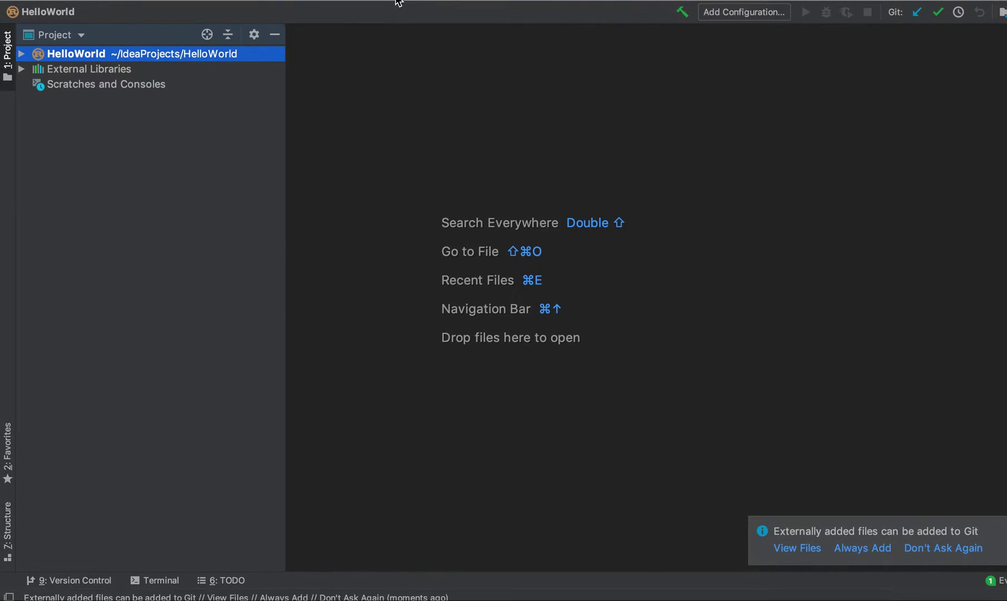
left_click(21, 54)
left_click(83, 131)
Open Cargo.toml, then install the suggested TOML plugin from the editor banner
double_click(92, 130)
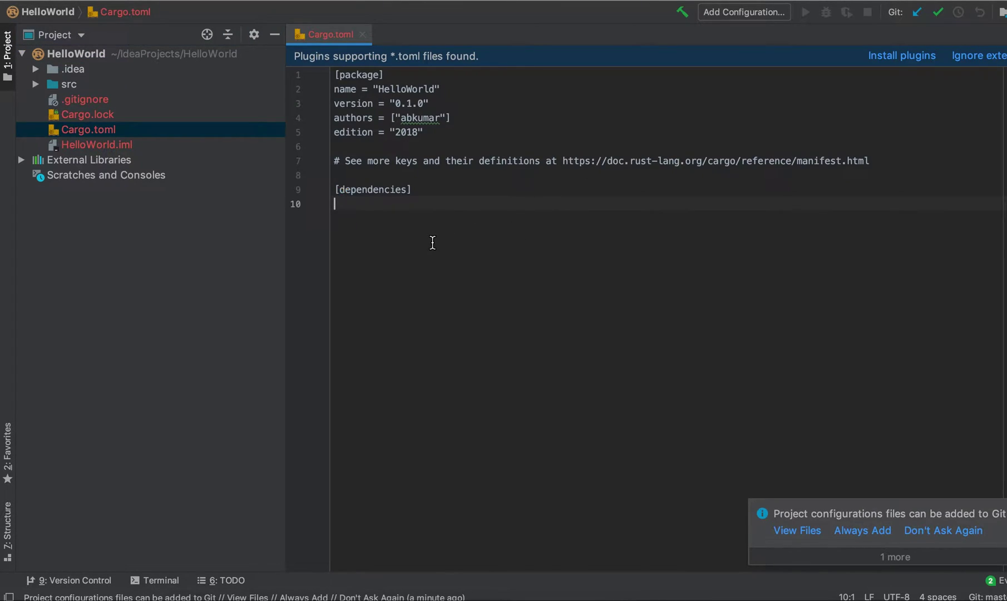
left_click(630, 189)
left_click_drag(425, 195, 335, 75)
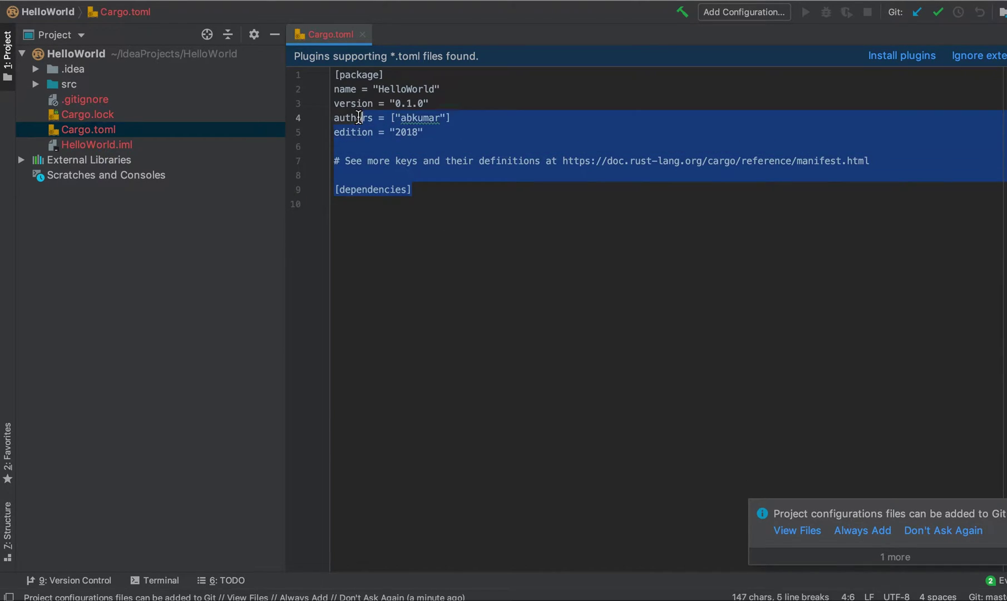
left_click(442, 179)
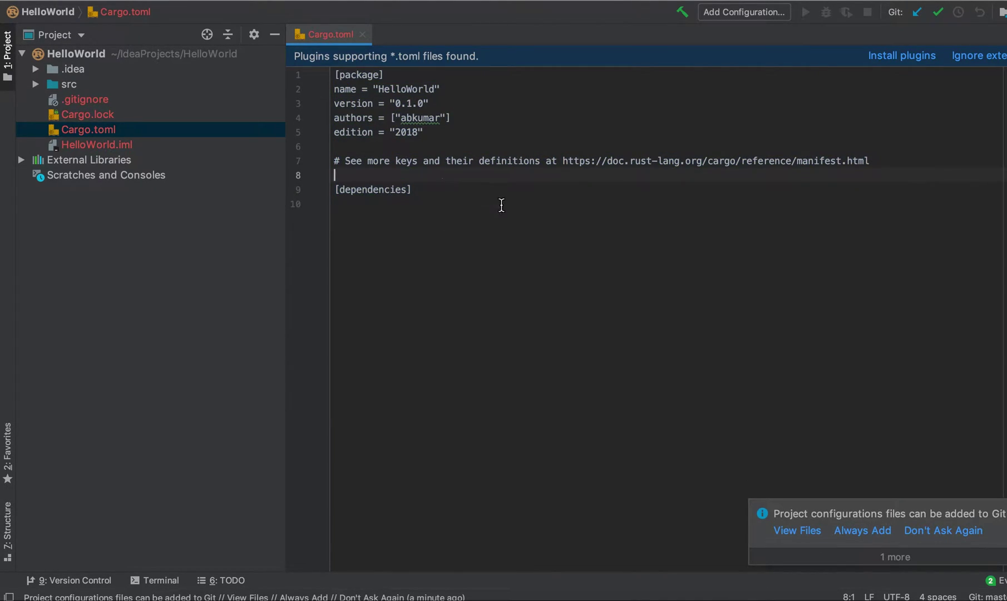
left_click(899, 59)
left_click(837, 468)
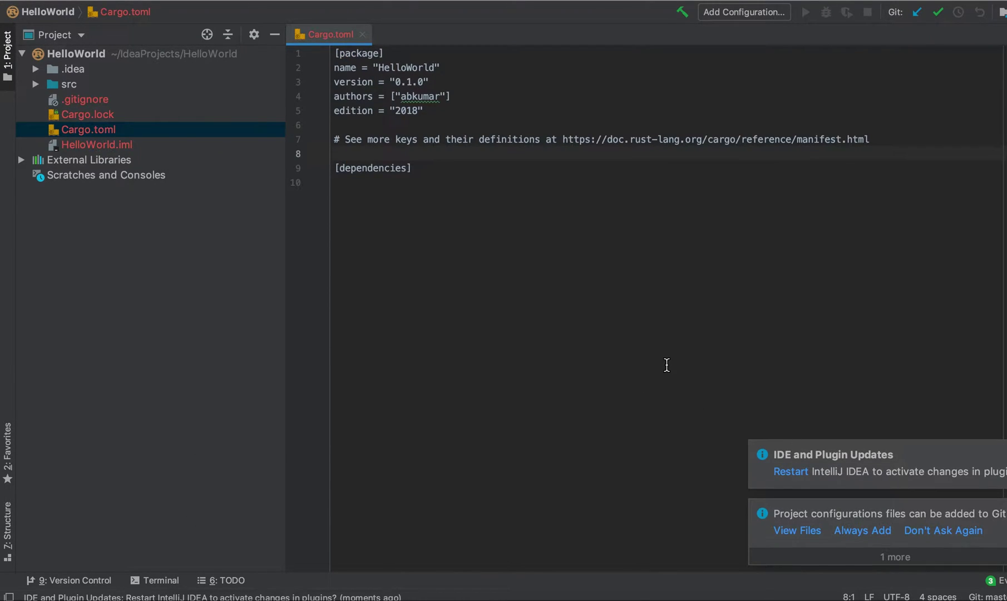
Restart IntelliJ IDEA to activate TOML support, then dismiss the startup tip
left_click(789, 471)
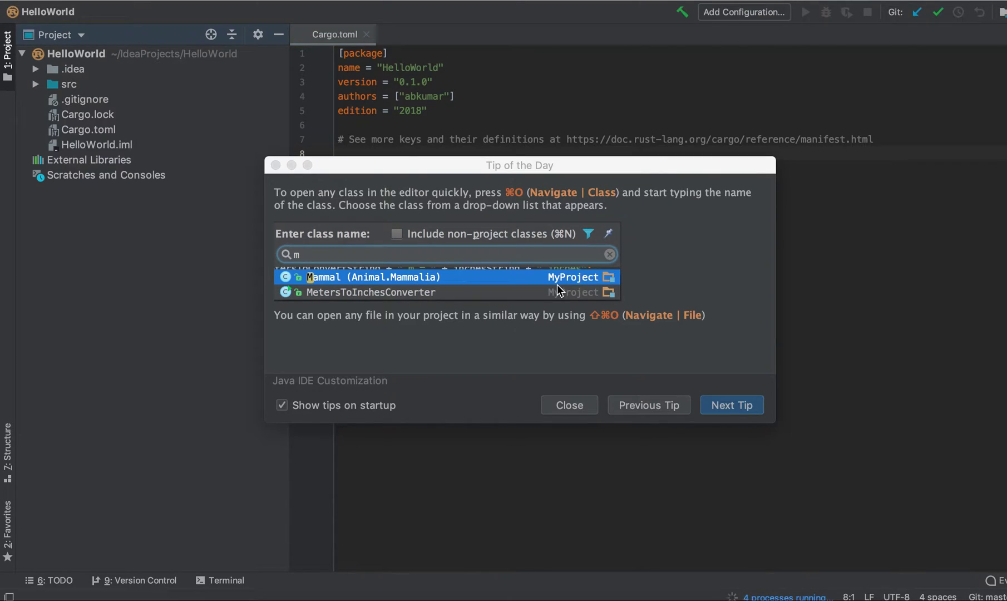
left_click(585, 403)
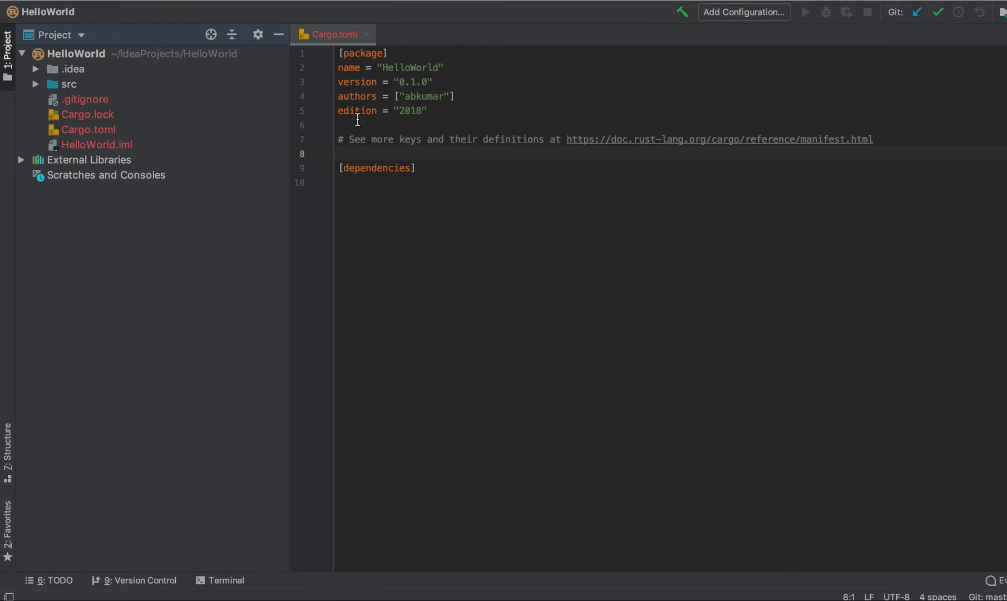
Place the caret on the Cargo.toml authors and edition lines, then select the HelloWorld name
left_click(355, 97)
left_click(478, 110)
double_click(412, 68)
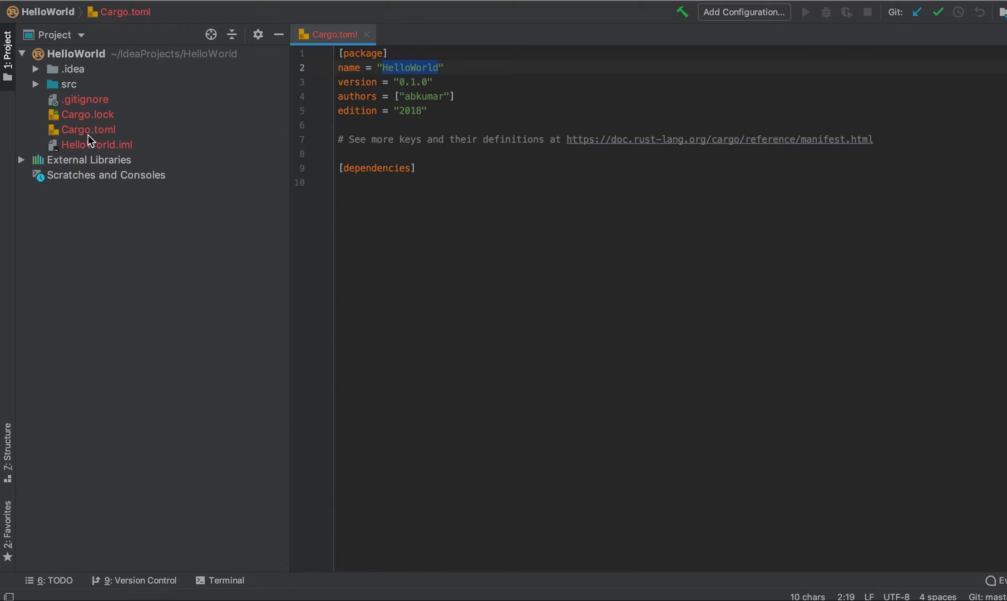
Expand src, open main.rs, and place the caret after println and the closing brace
left_click(36, 85)
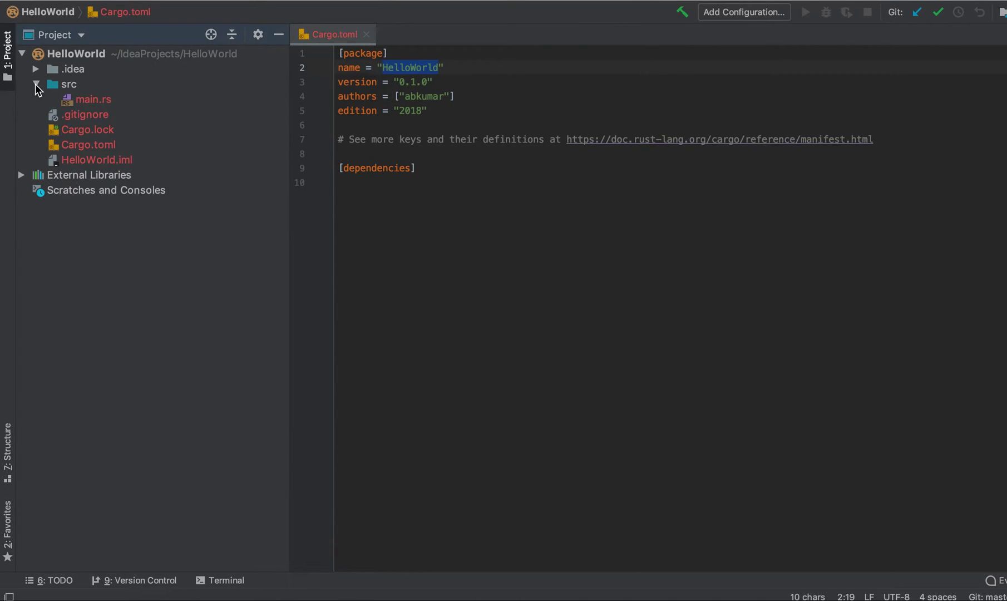
double_click(102, 98)
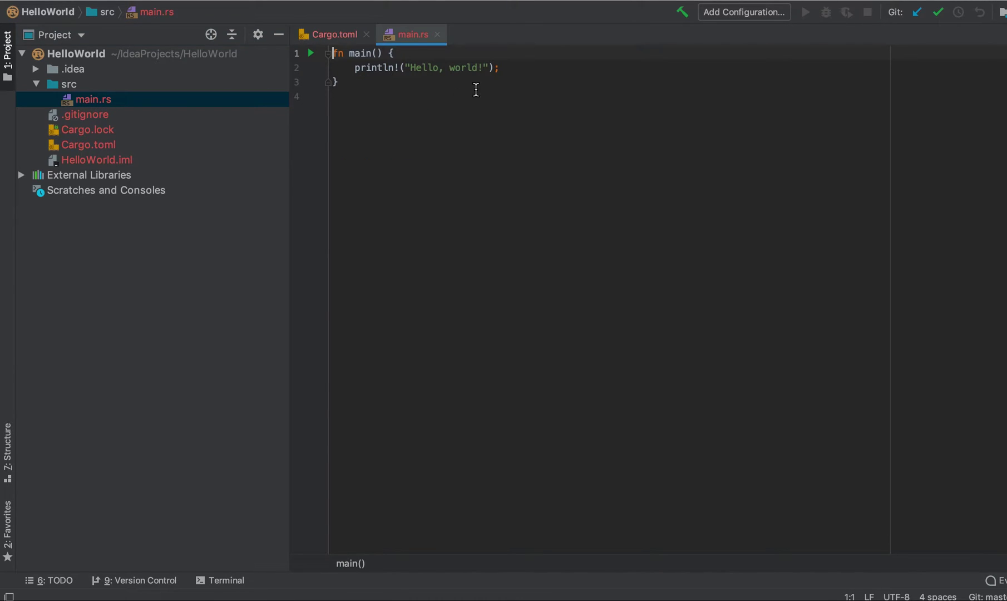
left_click(509, 73)
left_click(337, 82)
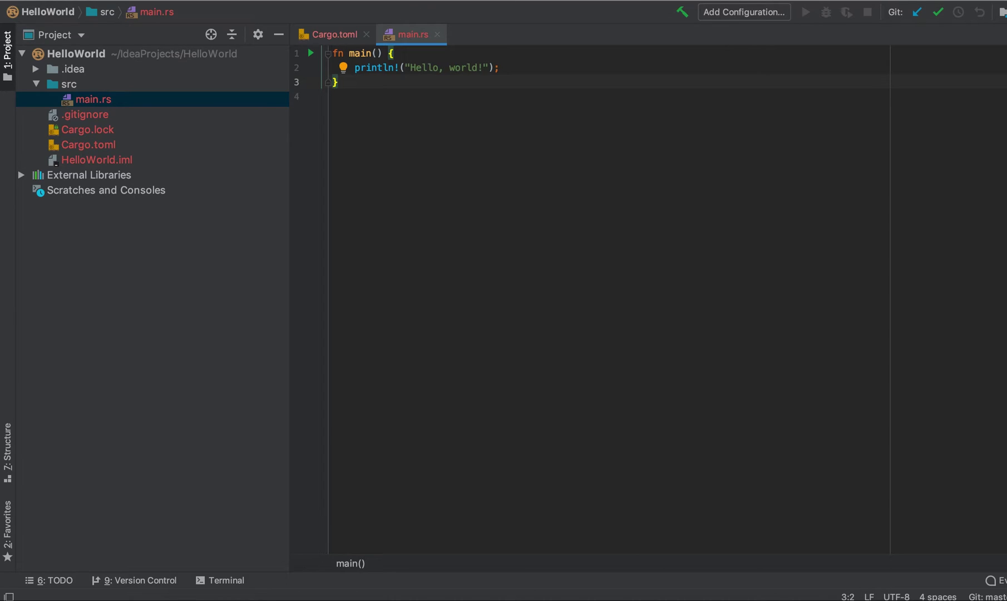
Run the HelloWorld configuration so it prints 'Hello, world!' and exits with code 0
left_click(457, 2)
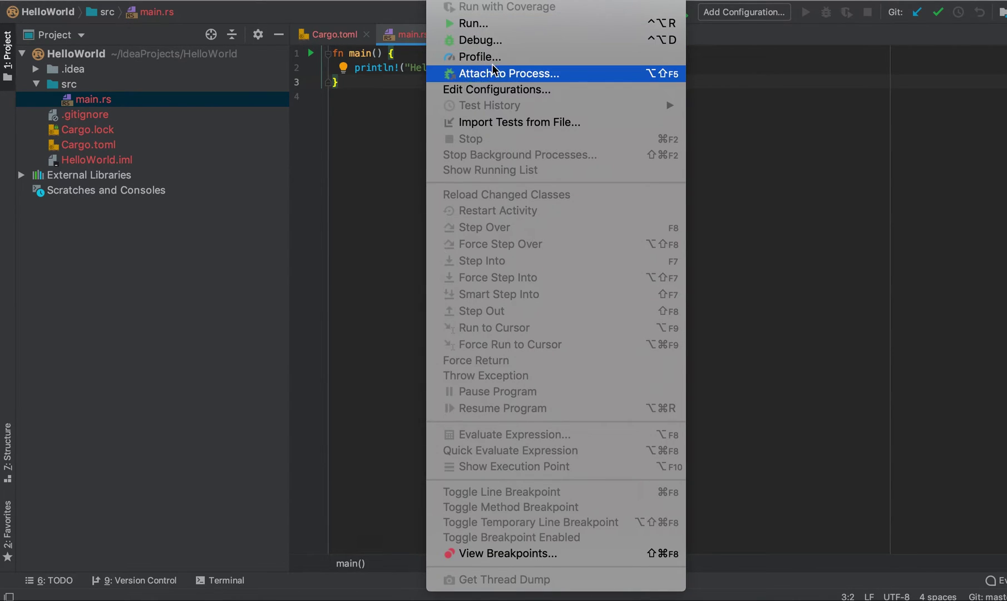
left_click(470, 23)
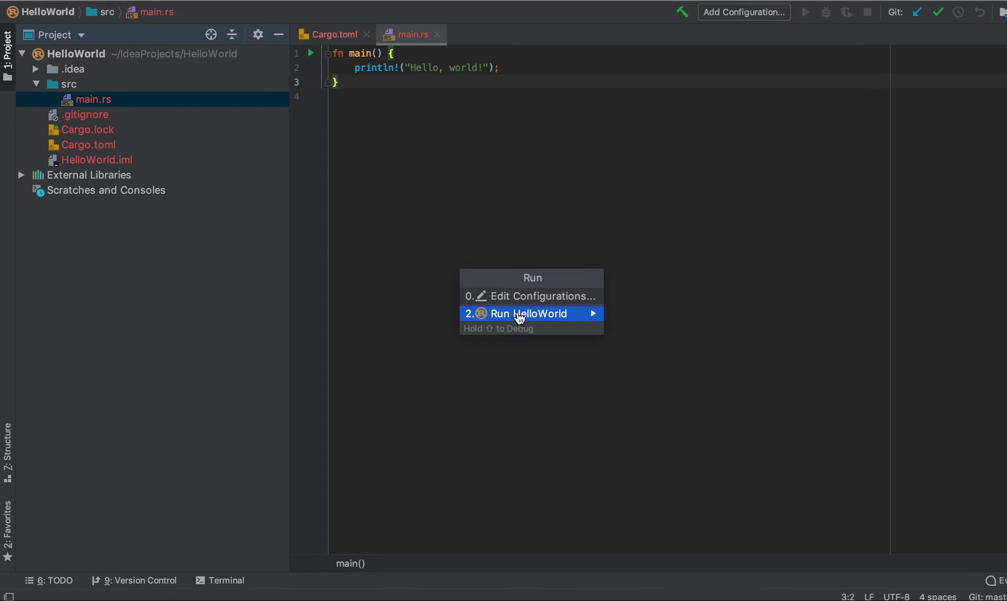
left_click(523, 315)
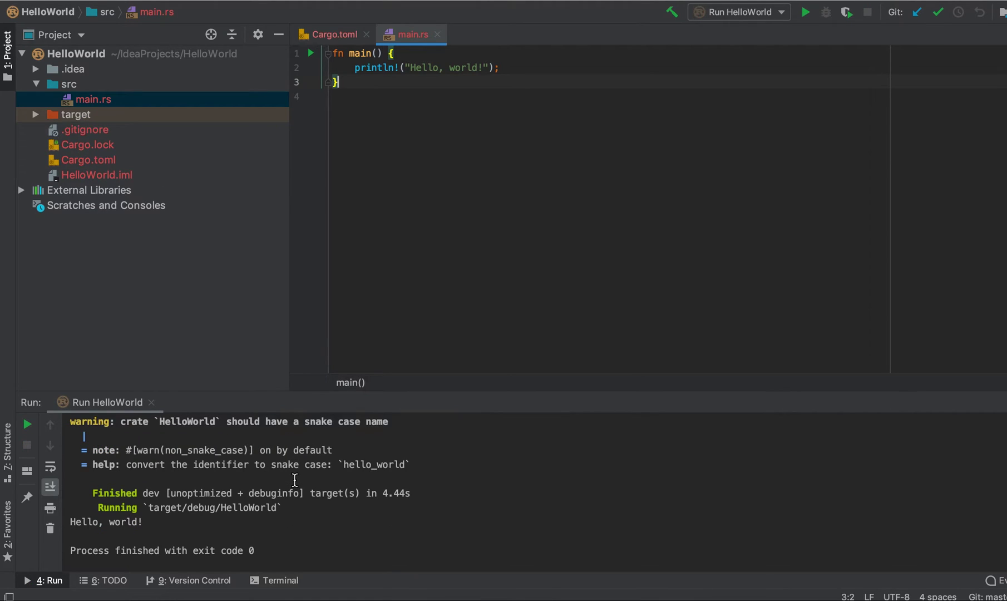
scroll(295, 489, "up", 1)
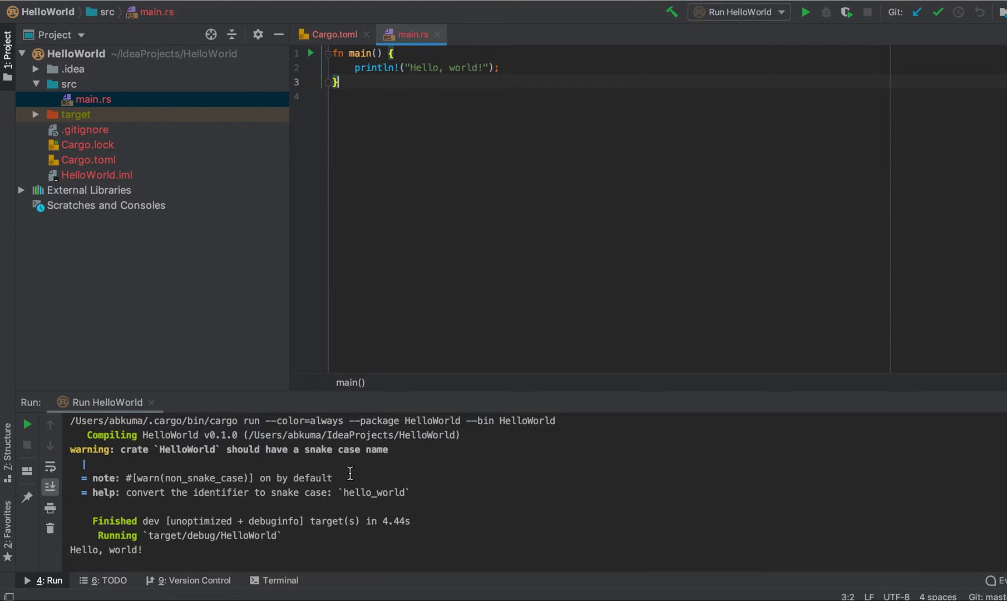
left_click_drag(344, 492, 407, 493)
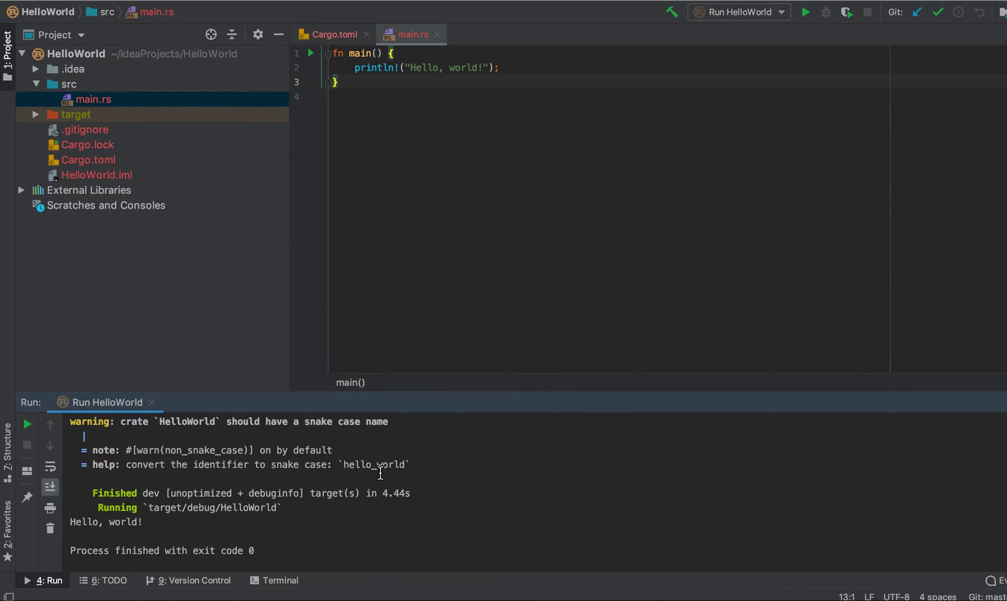
double_click(370, 465)
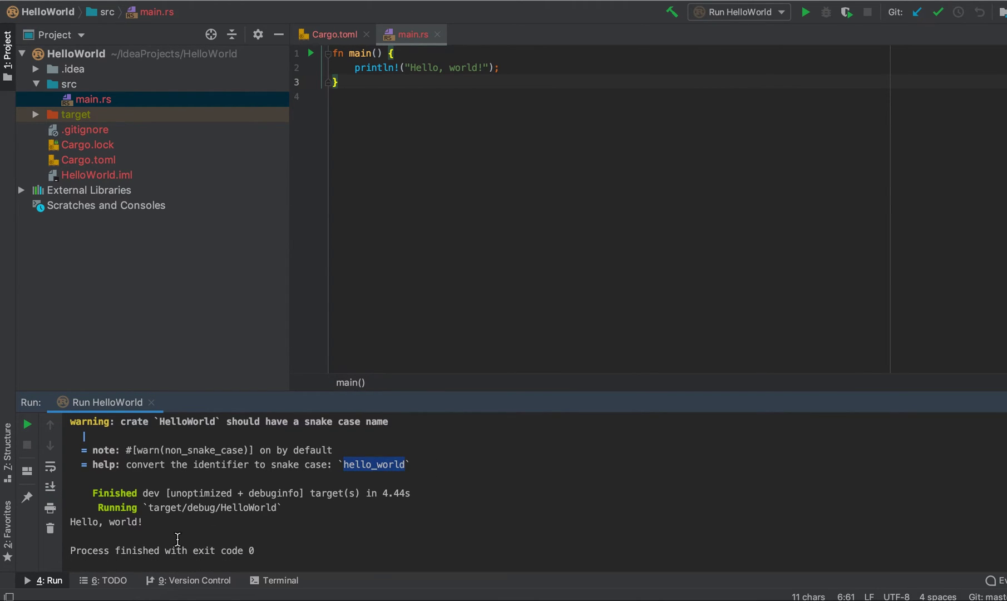
left_click_drag(149, 523, 69, 523)
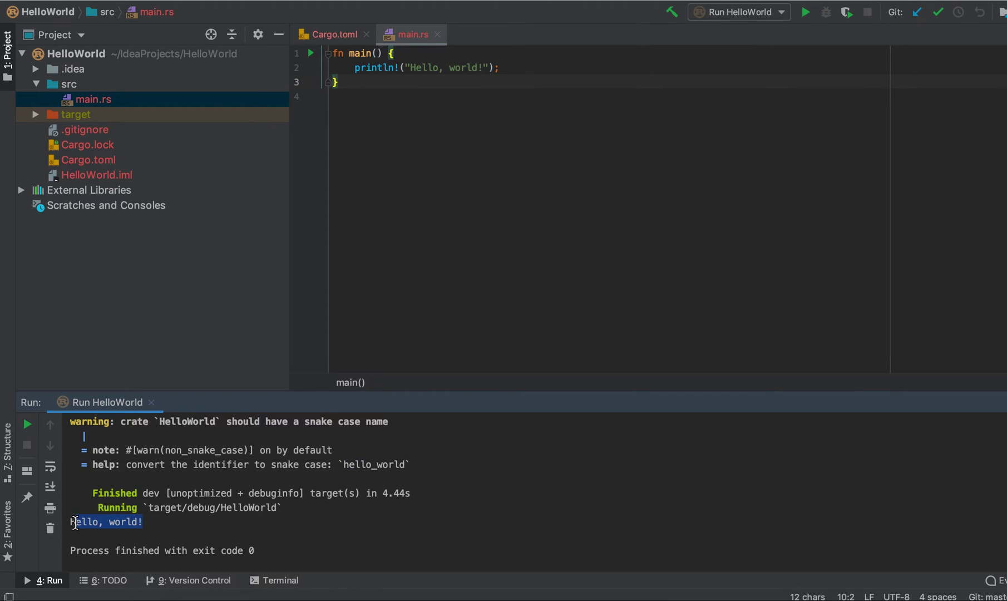
Append ' ....' after 'world!' in the main.rs println message
left_click(487, 69)
type("....")
key("Escape")
left_click(443, 139)
Rerun HelloWorld and select the new 'Hello, world! ....' output line
left_click(448, 1)
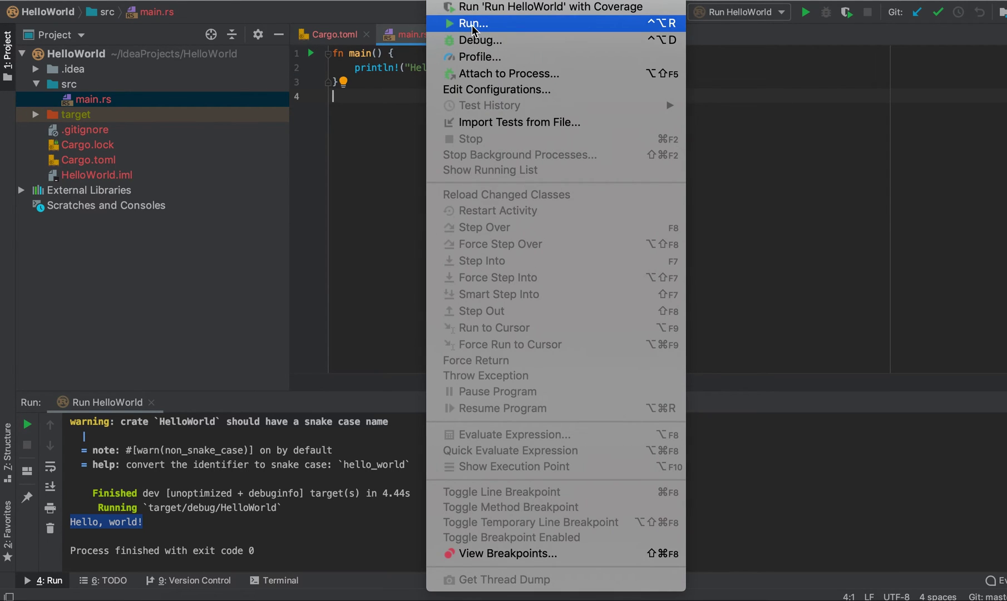
left_click(543, 23)
left_click(535, 313)
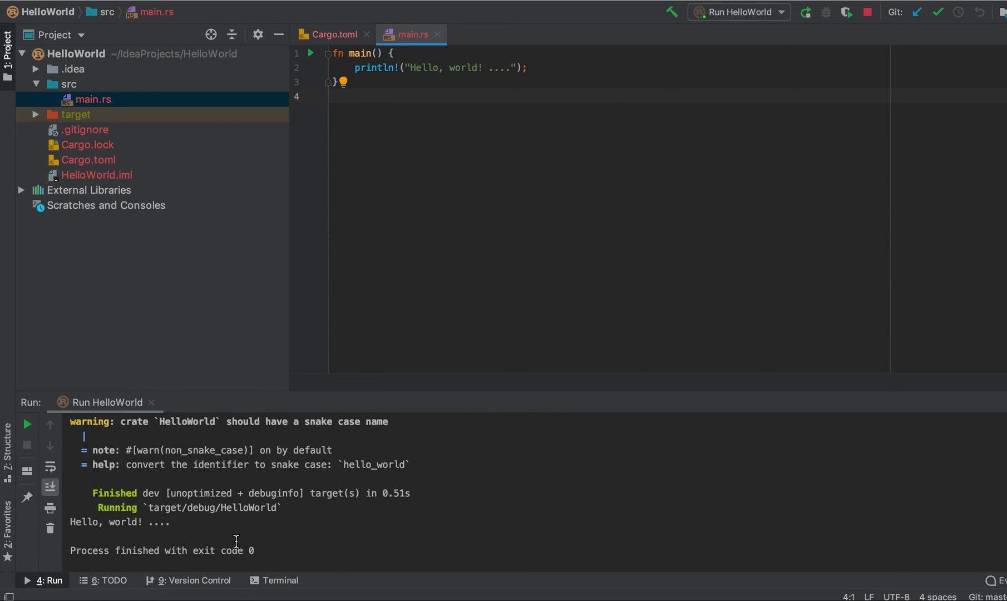
left_click_drag(170, 522, 71, 523)
left_click(583, 183)
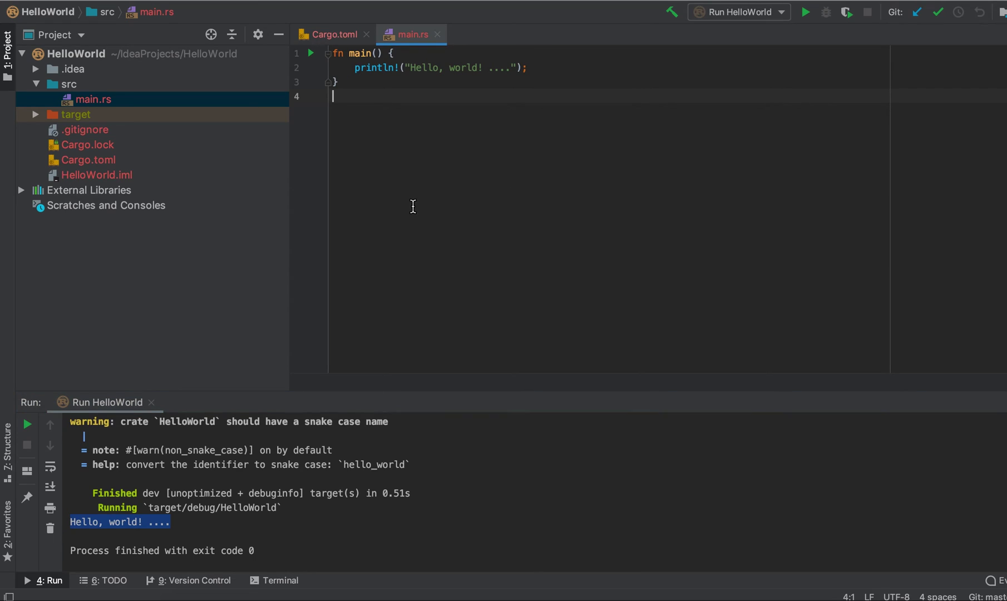